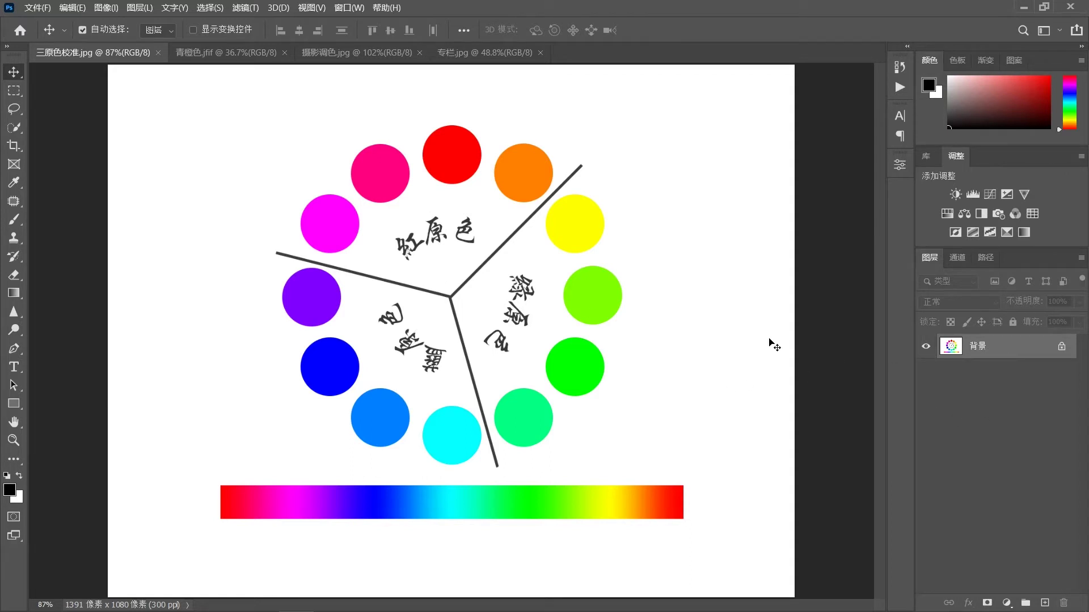
# Open the colour wheel in the Camera Raw Filter with the Calibration section expanded.
pyautogui.click(247, 8)
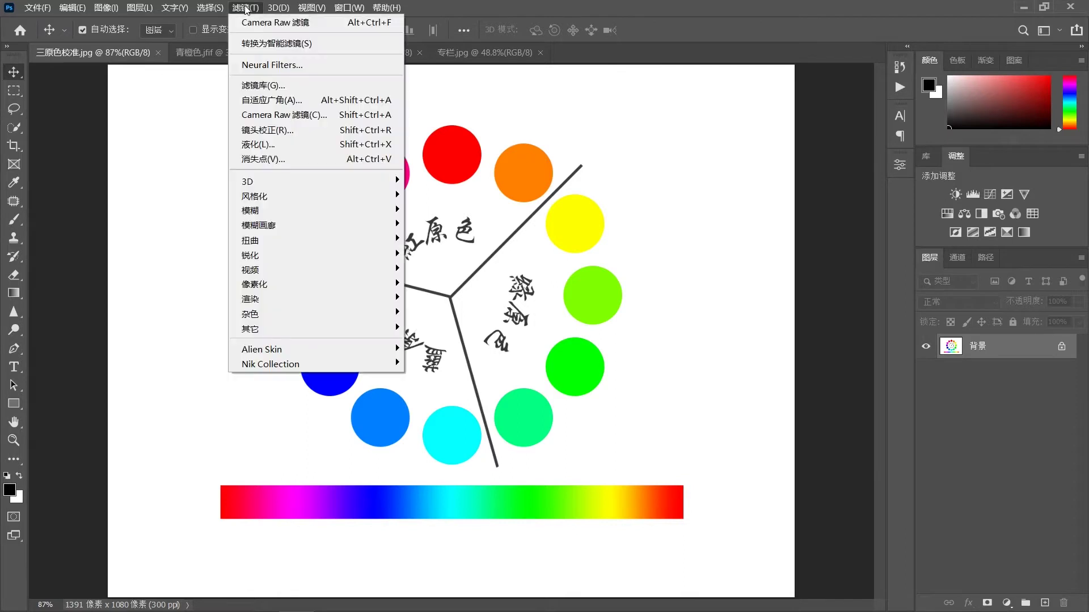
pyautogui.click(291, 115)
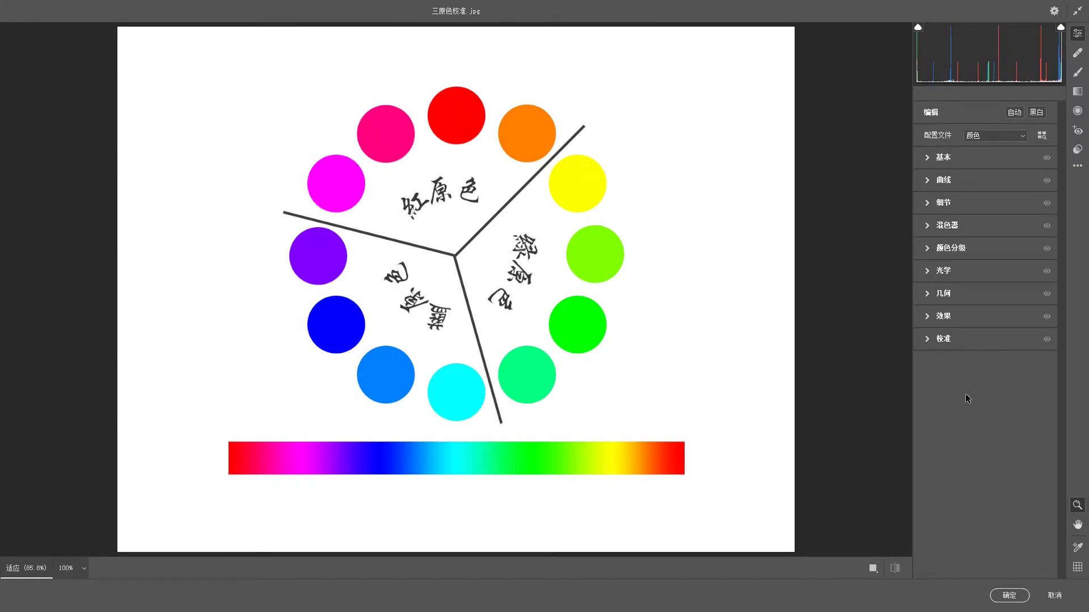
pyautogui.click(926, 340)
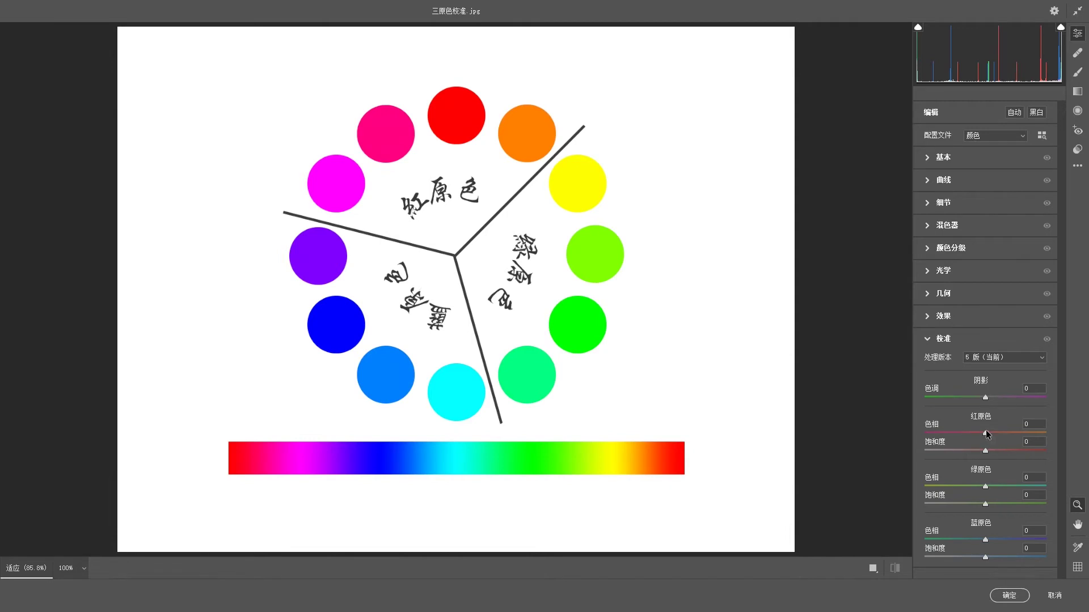
pyautogui.moveTo(985, 432); pyautogui.dragTo(920, 430)
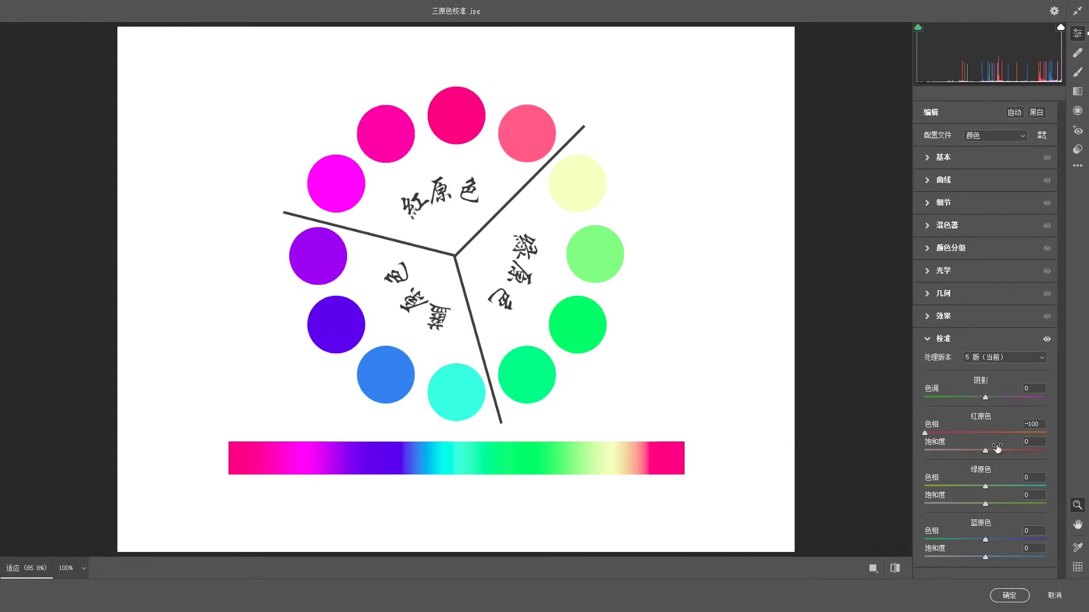
pyautogui.moveTo(925, 433); pyautogui.dragTo(1047, 433)
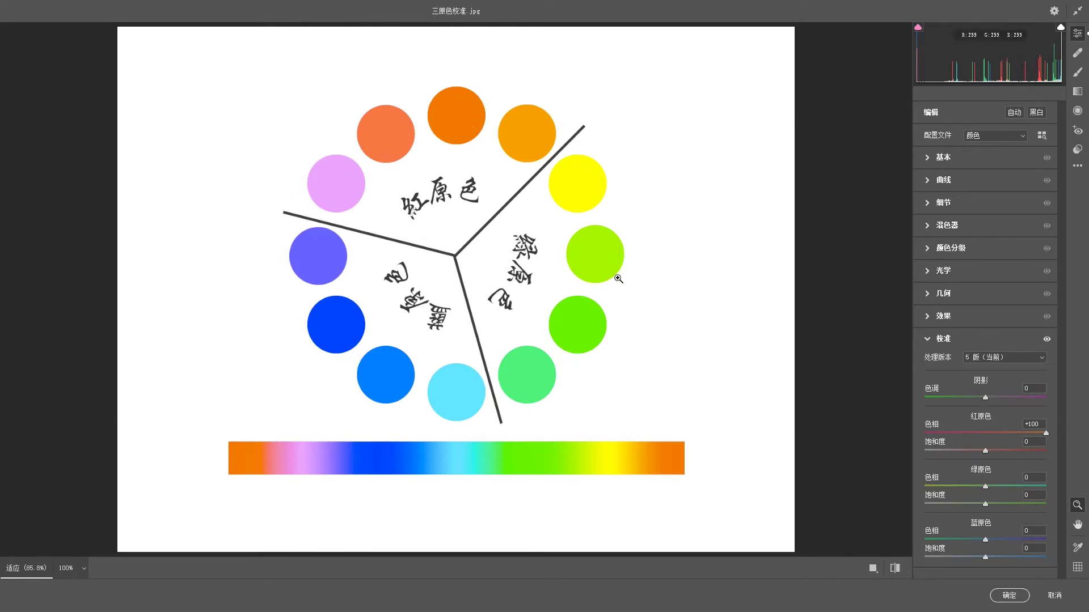
pyautogui.press('alt')
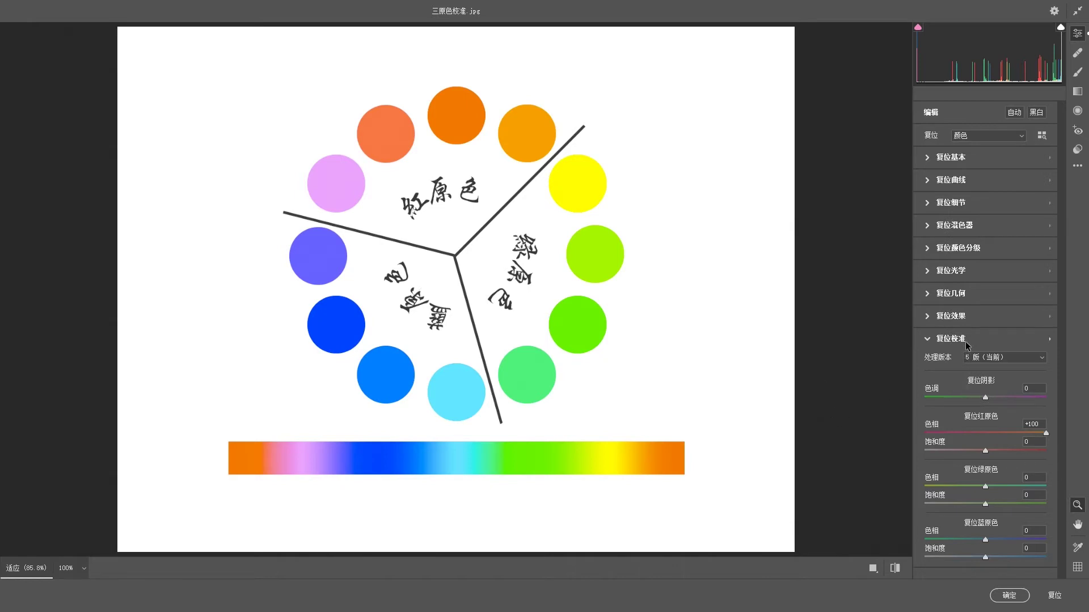
pyautogui.keyDown('alt'); pyautogui.click(966, 339); pyautogui.keyUp('alt')
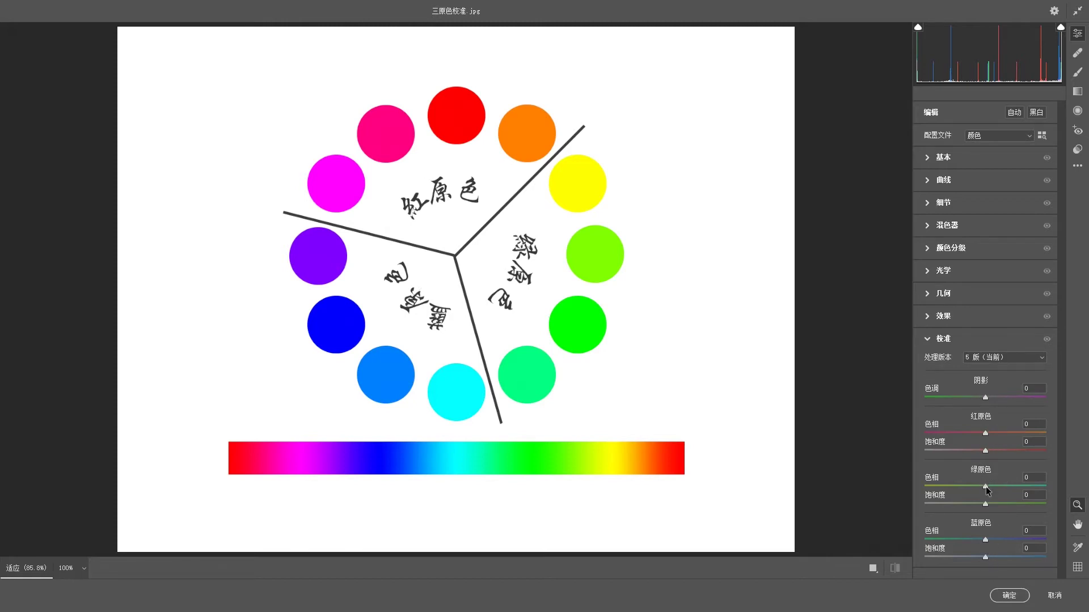
pyautogui.moveTo(986, 486); pyautogui.dragTo(924, 487)
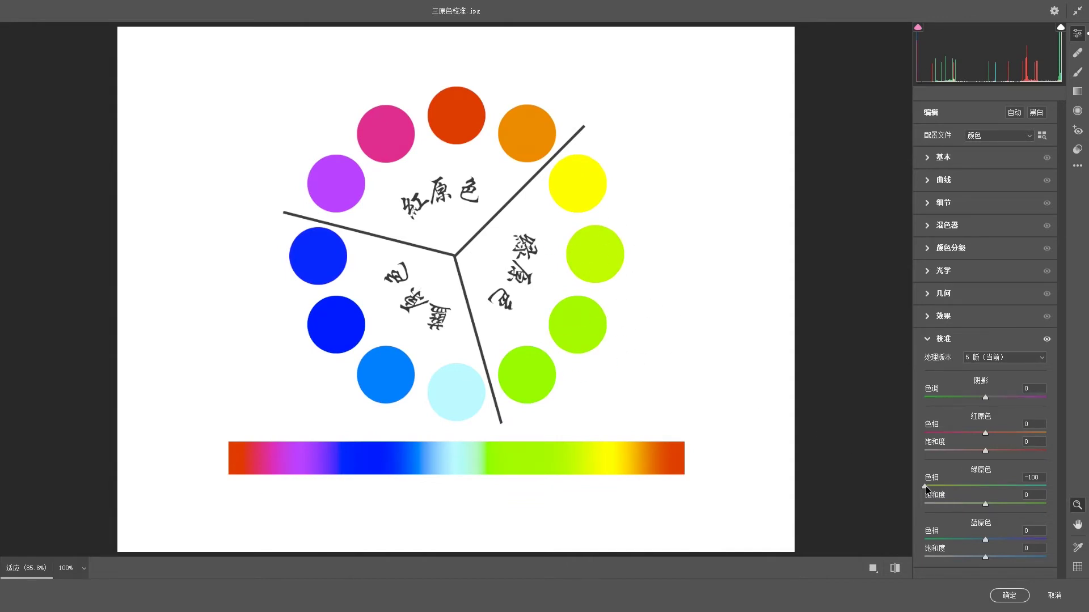
pyautogui.moveTo(924, 486); pyautogui.dragTo(1047, 487)
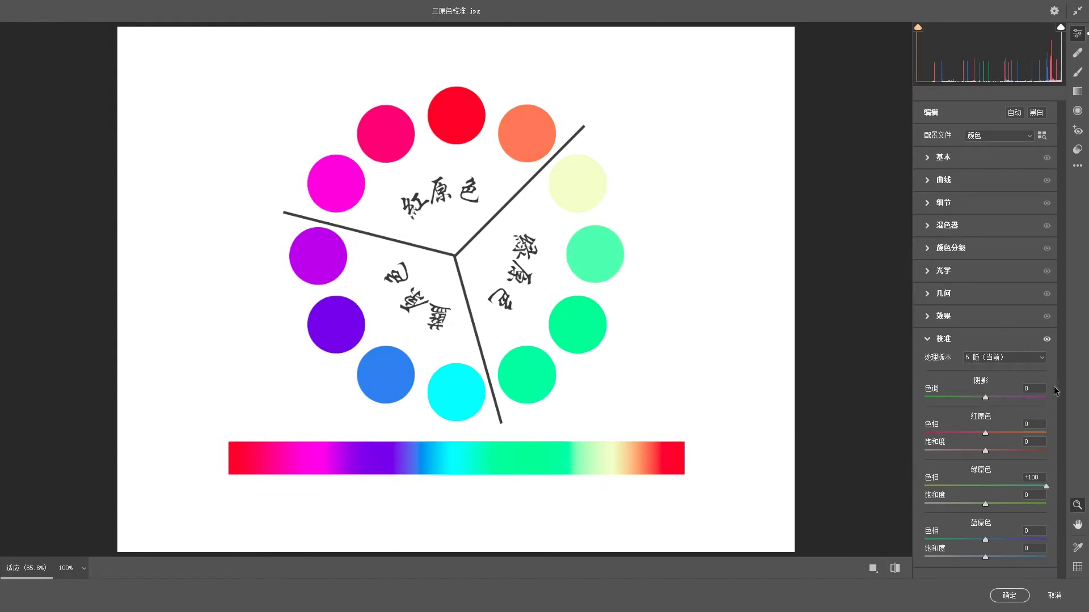
pyautogui.keyDown('alt'); pyautogui.click(957, 339); pyautogui.keyUp('alt')
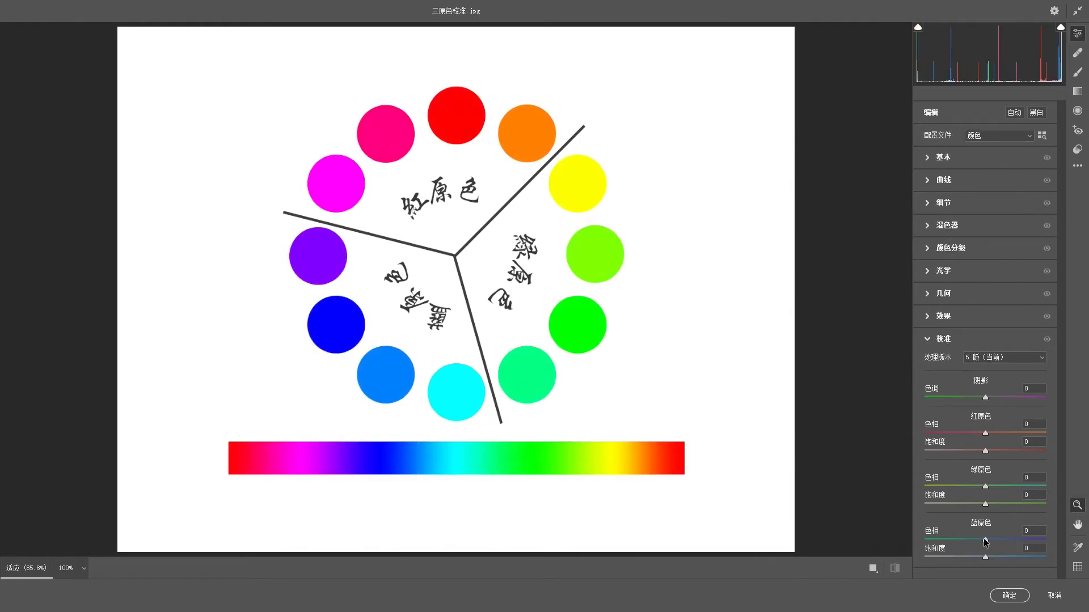
pyautogui.moveTo(985, 540); pyautogui.dragTo(924, 539)
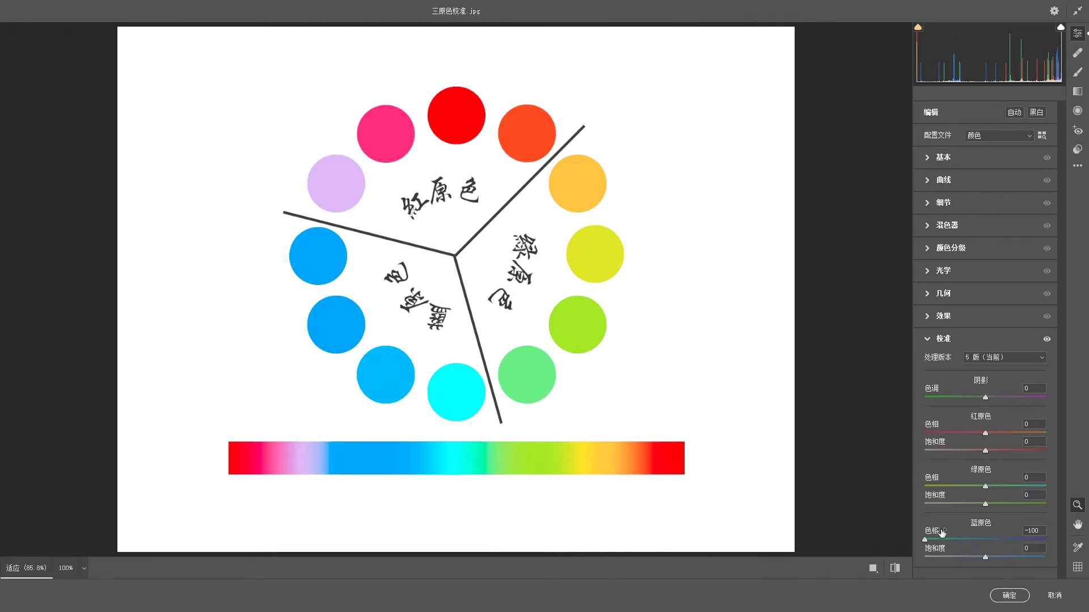
pyautogui.moveTo(926, 539); pyautogui.dragTo(1046, 540)
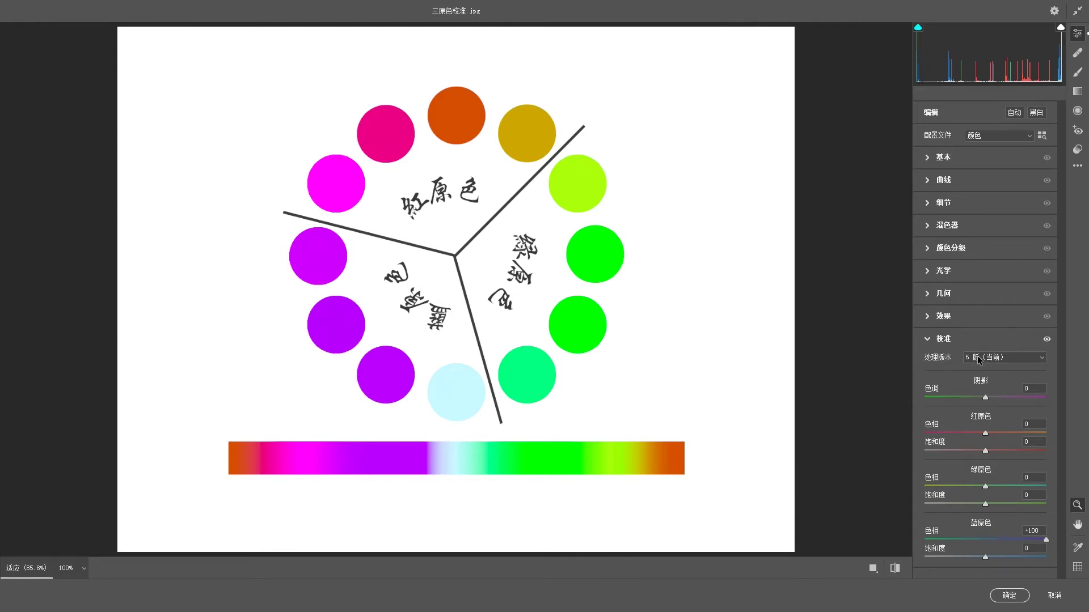
pyautogui.keyDown('alt'); pyautogui.click(958, 338); pyautogui.keyUp('alt')
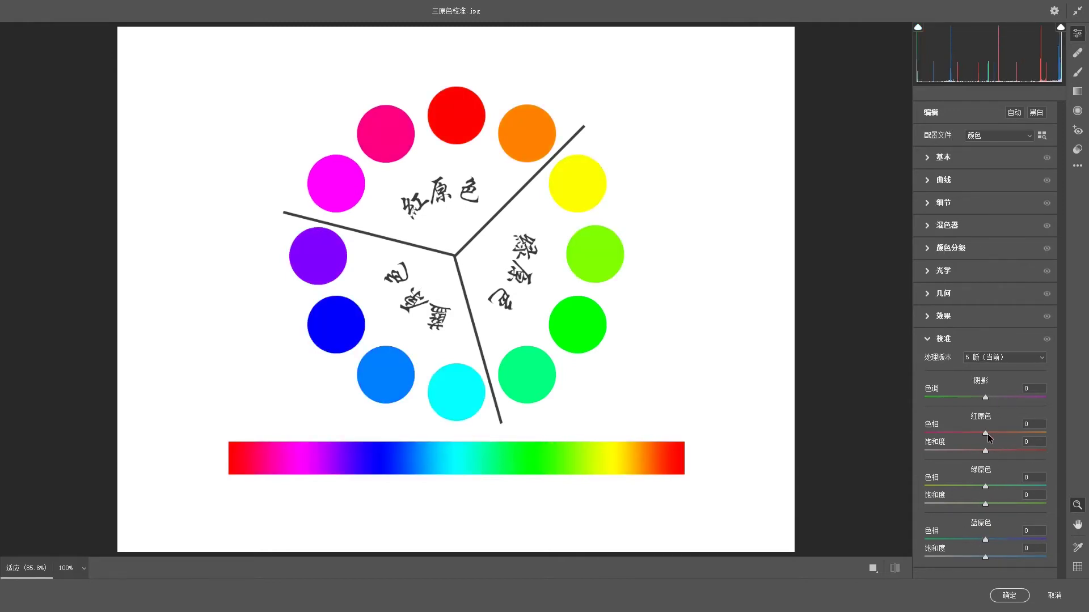
# Set Red Primary Hue +100, Blue -100 and Green -100, and apply the filter.
pyautogui.moveTo(985, 433); pyautogui.dragTo(1049, 433)
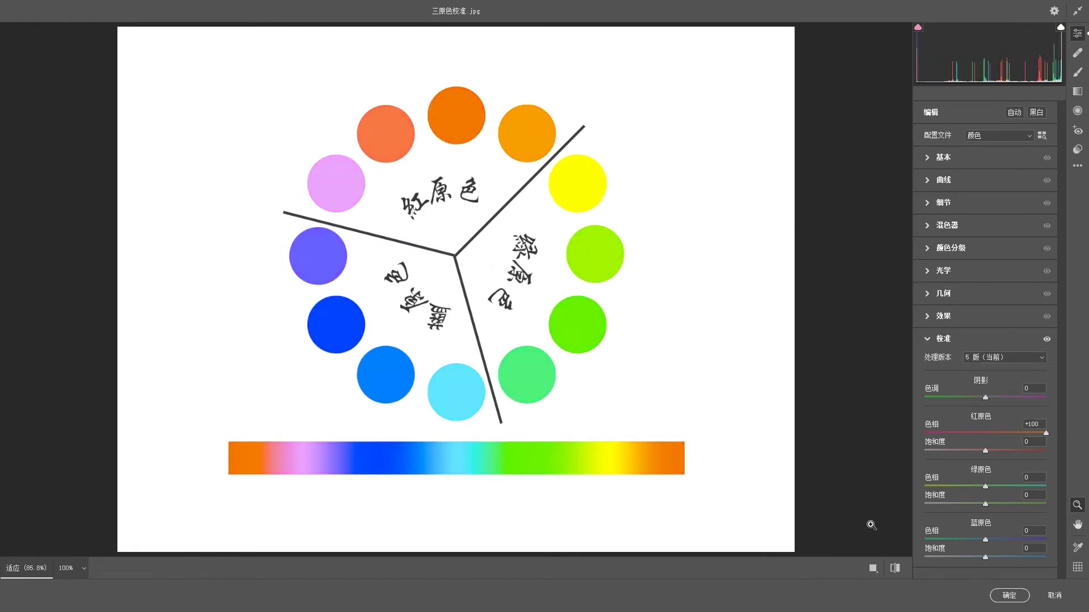
pyautogui.moveTo(984, 539); pyautogui.dragTo(925, 539)
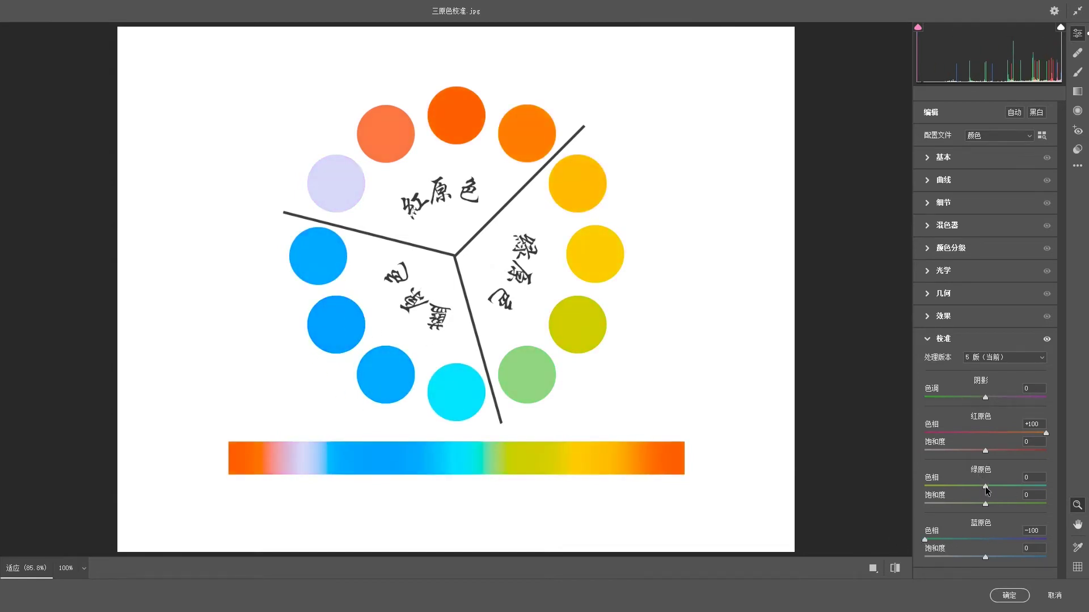
pyautogui.moveTo(985, 486); pyautogui.dragTo(917, 486)
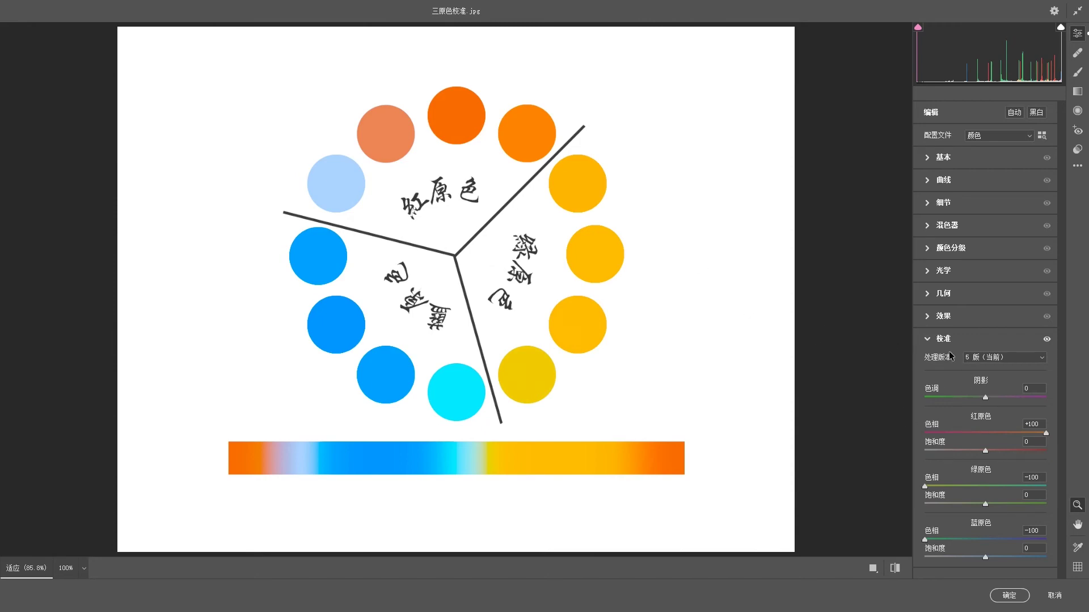
pyautogui.click(1009, 596)
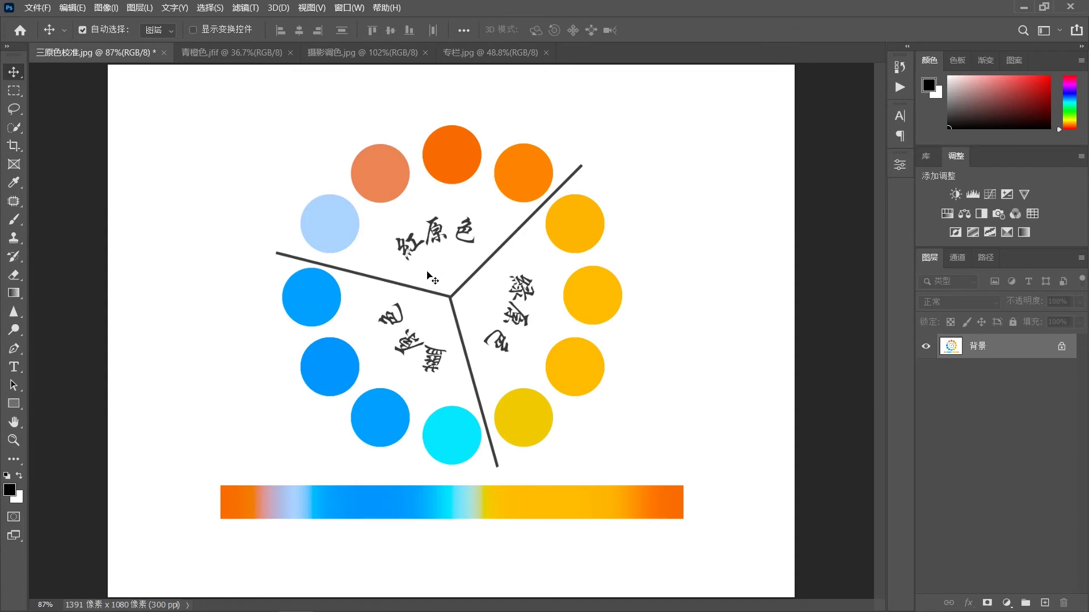
# Switch to the unedited 青橙色.jfif street photo document.
pyautogui.click(237, 54)
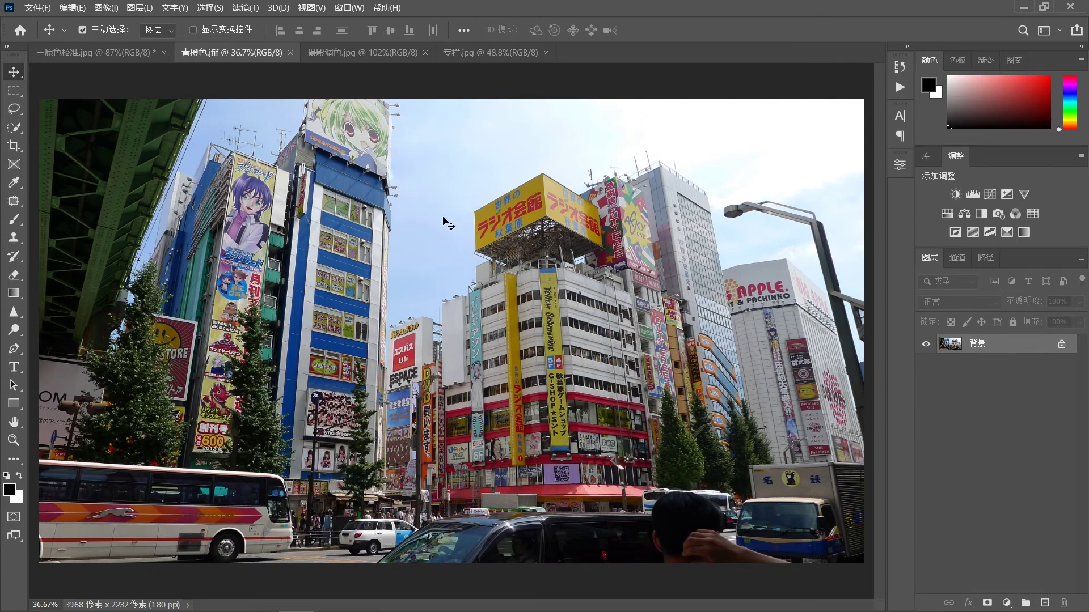
# Open the street photo in the Camera Raw Filter with Basic collapsed and Calibration expanded.
pyautogui.click(244, 7)
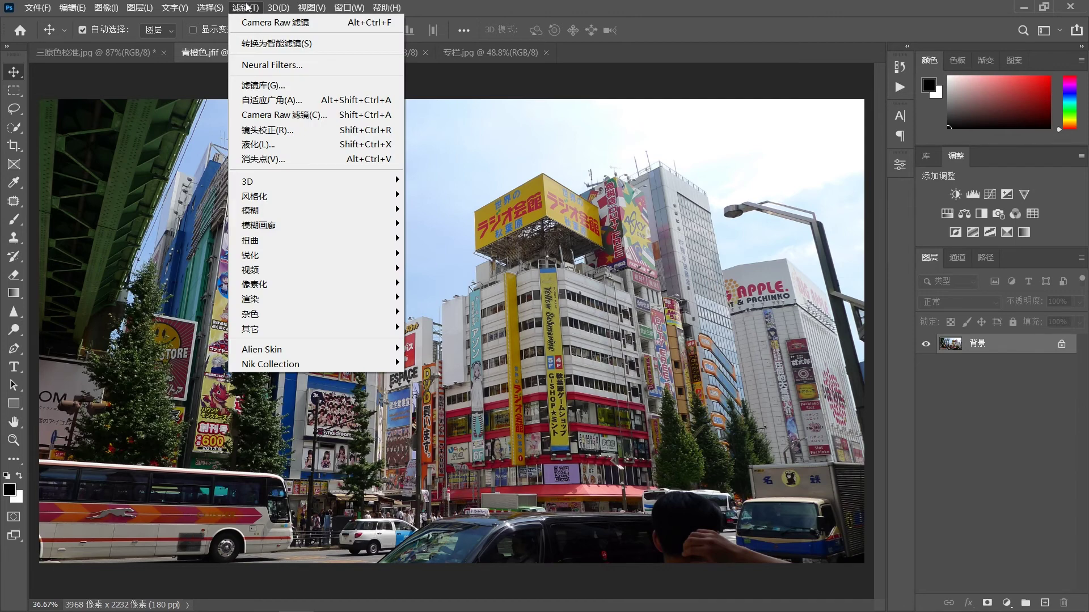
pyautogui.click(309, 116)
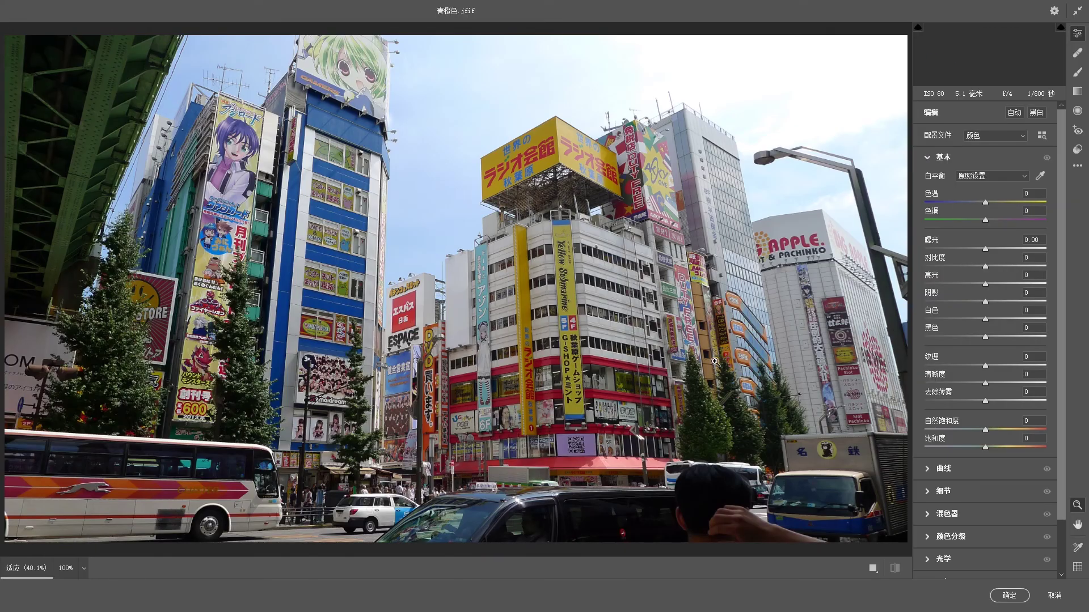
pyautogui.click(941, 157)
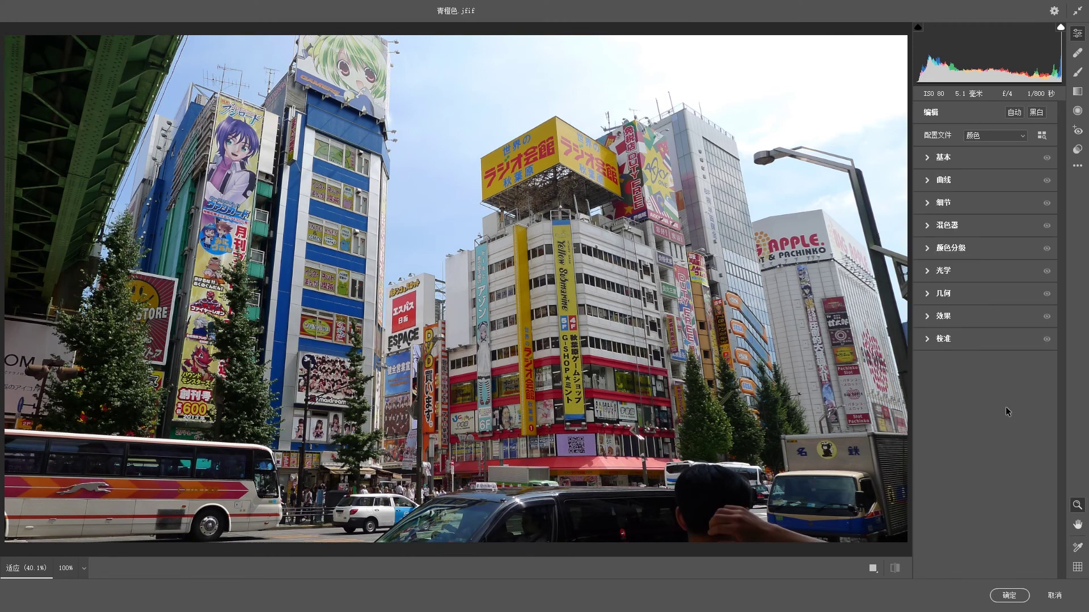
pyautogui.click(927, 339)
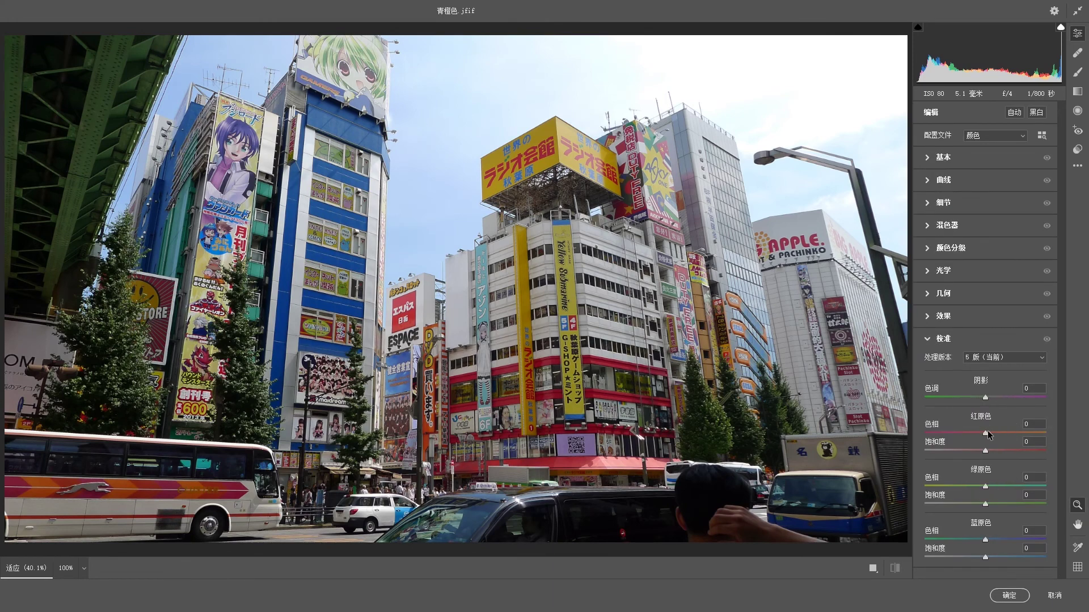
# Set Red Primary Hue to +100, Blue Primary Hue to -100 and Green Primary Hue to +74.
pyautogui.moveTo(985, 435); pyautogui.dragTo(1046, 433)
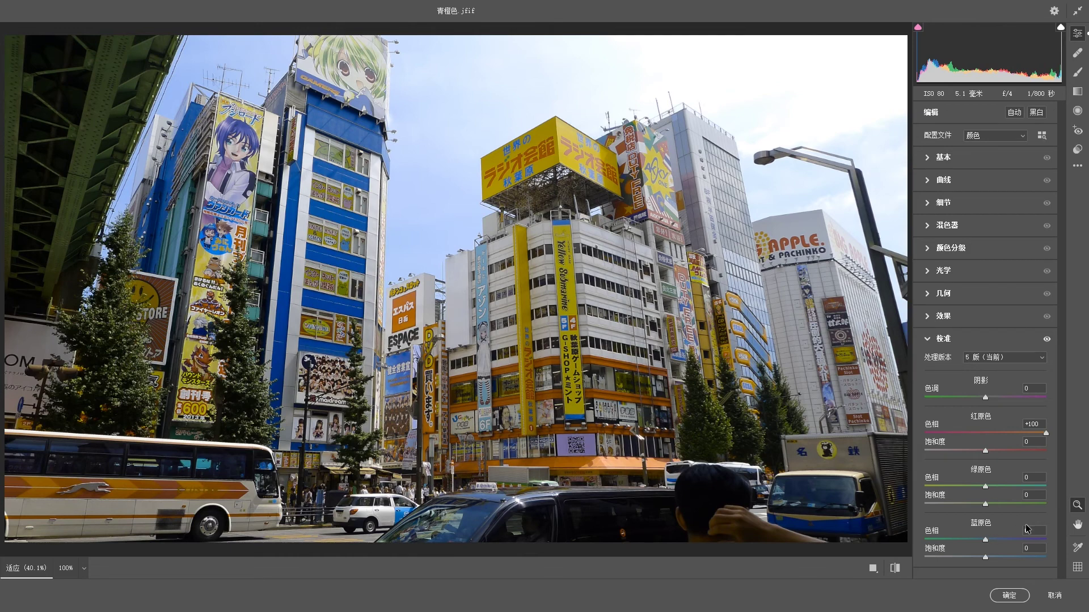
pyautogui.moveTo(986, 540); pyautogui.dragTo(924, 540)
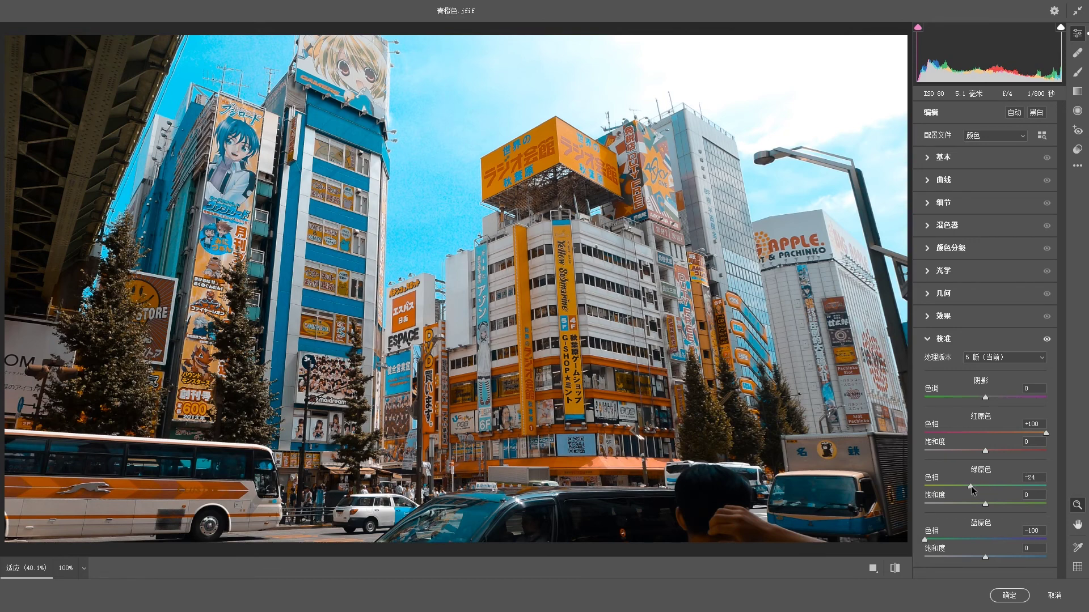
pyautogui.moveTo(971, 486); pyautogui.dragTo(920, 488)
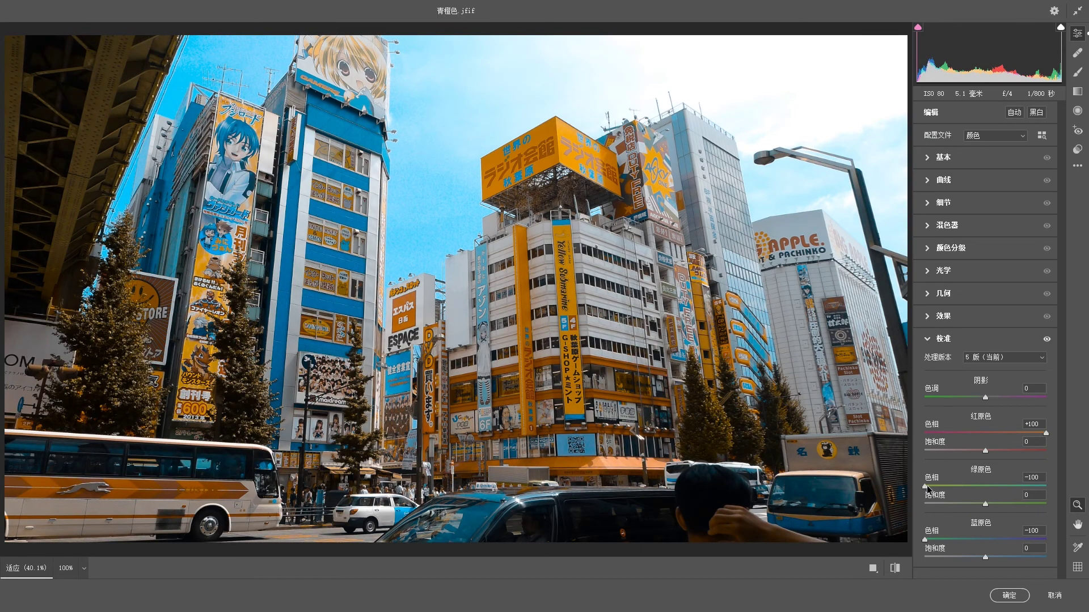
pyautogui.moveTo(926, 489); pyautogui.dragTo(1072, 495)
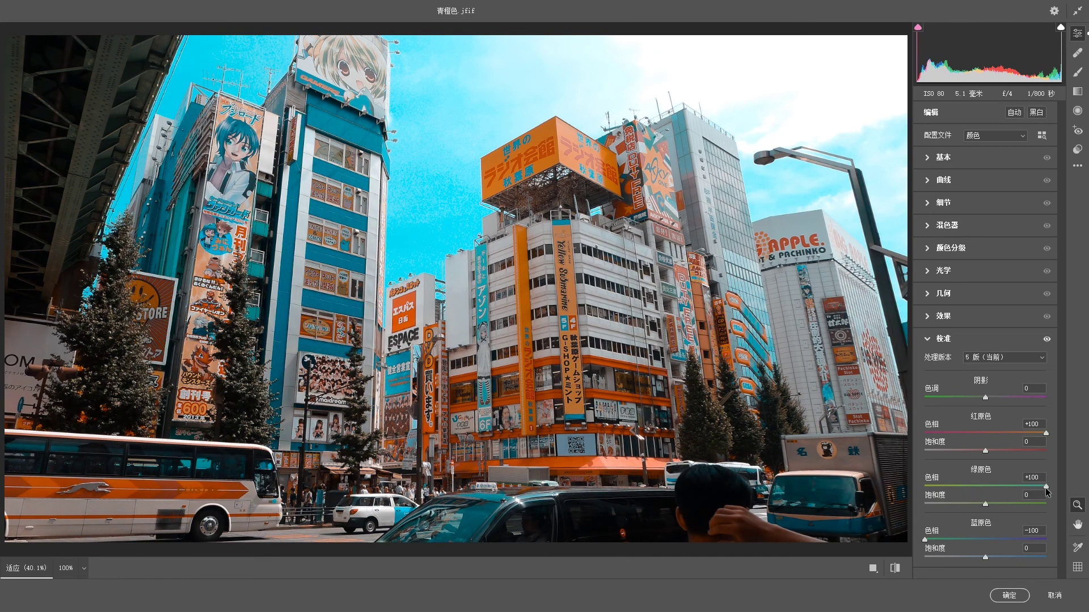
pyautogui.moveTo(1046, 488); pyautogui.dragTo(1028, 485)
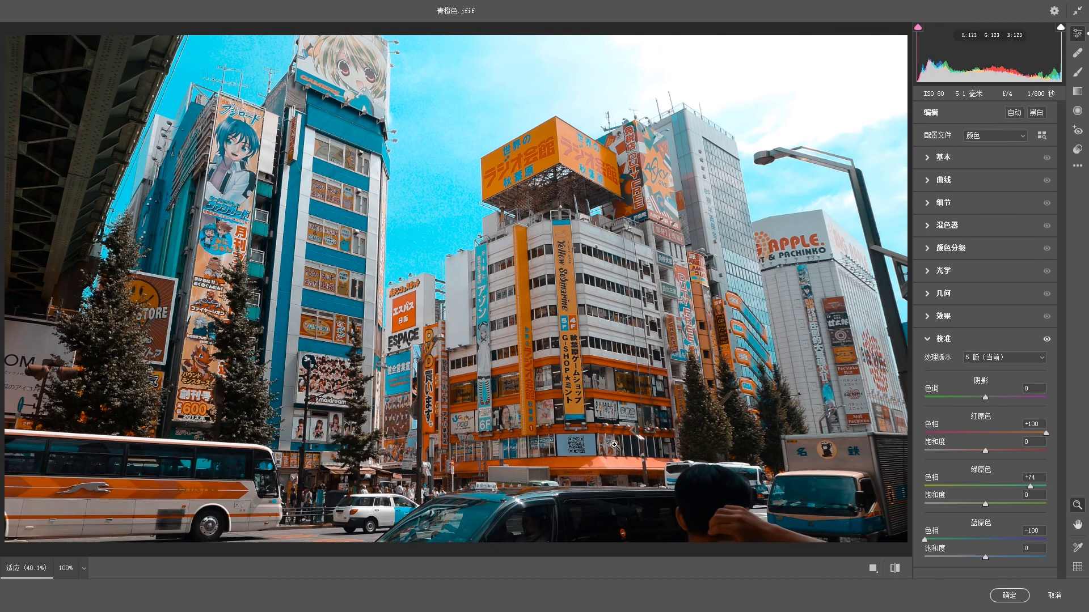
# Raise Shadows to +66 and Blacks to +26 in Basic, then apply the Camera Raw grade.
pyautogui.click(929, 339)
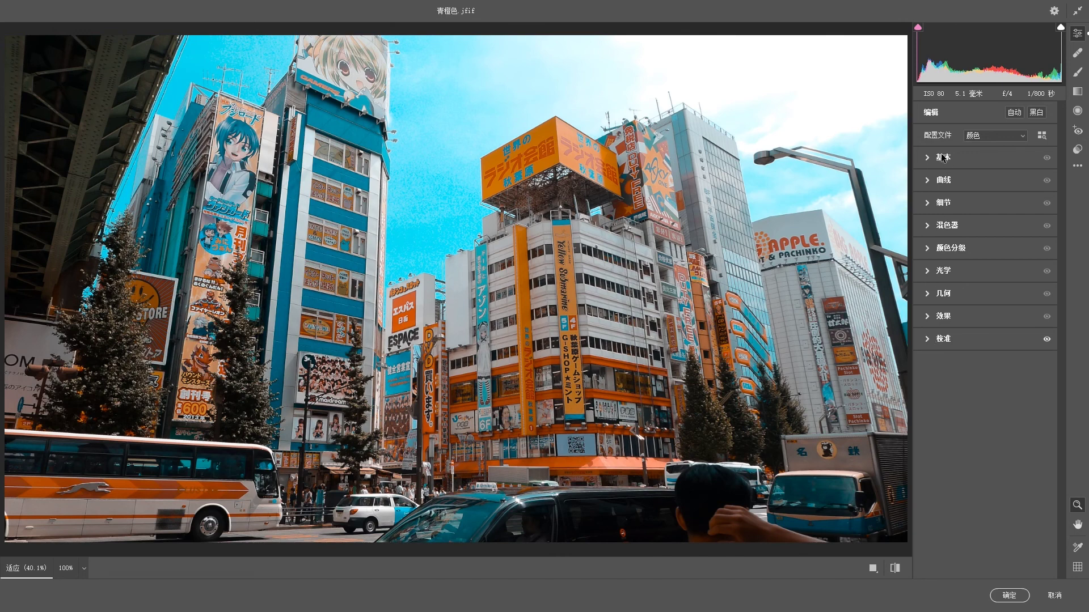
pyautogui.click(929, 158)
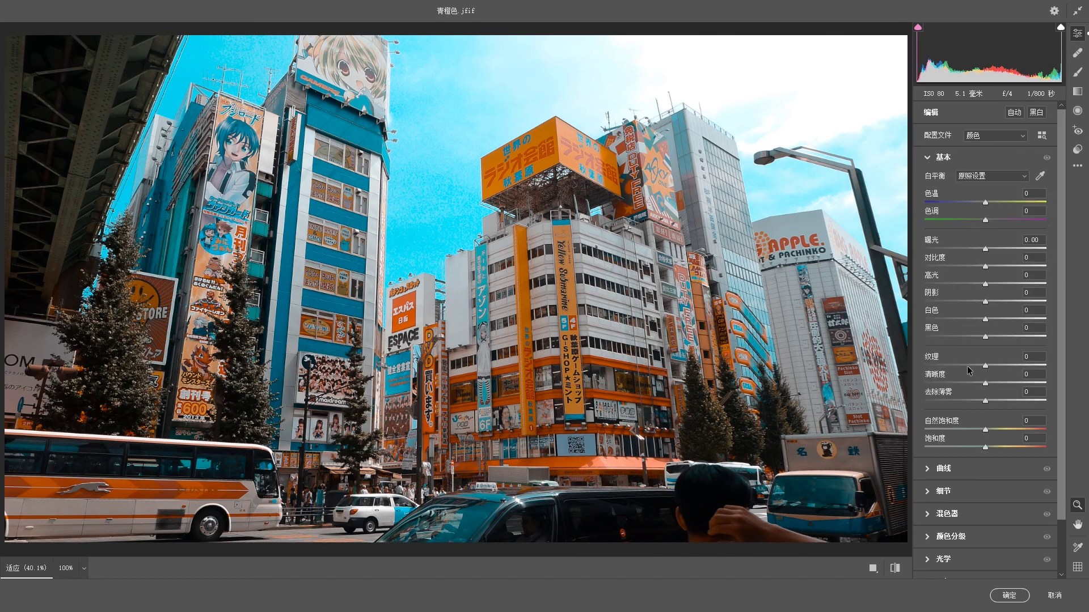
pyautogui.moveTo(985, 305); pyautogui.dragTo(1025, 303)
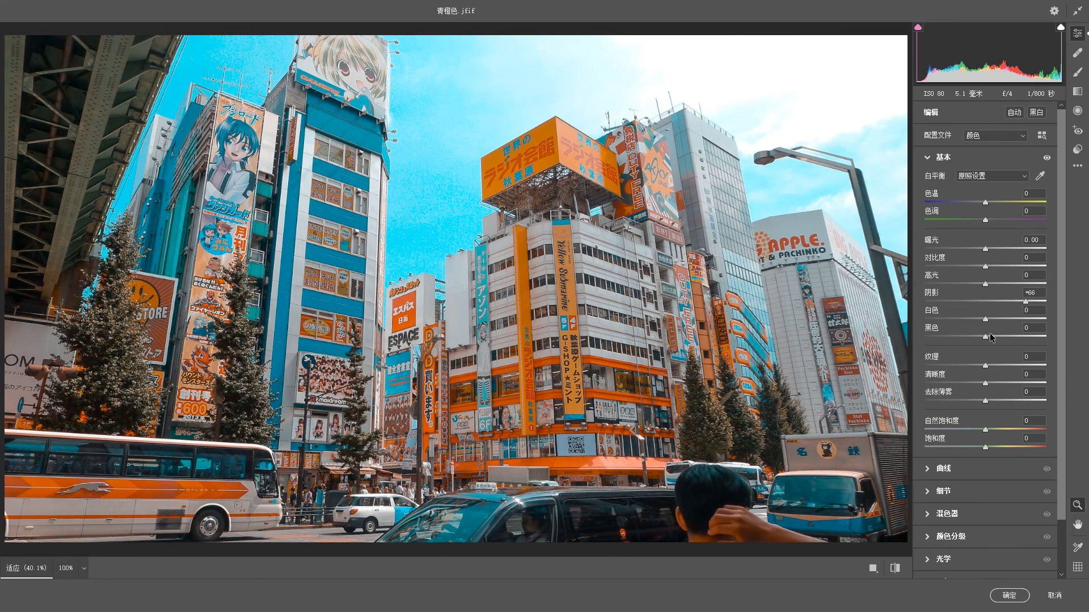
pyautogui.moveTo(990, 338); pyautogui.dragTo(1001, 339)
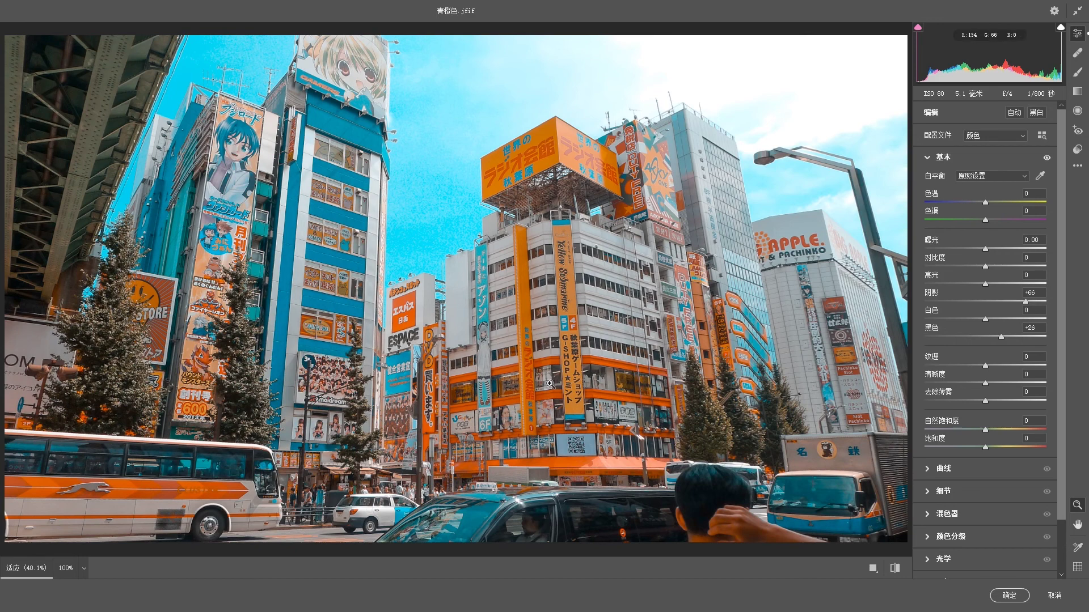
pyautogui.click(1010, 596)
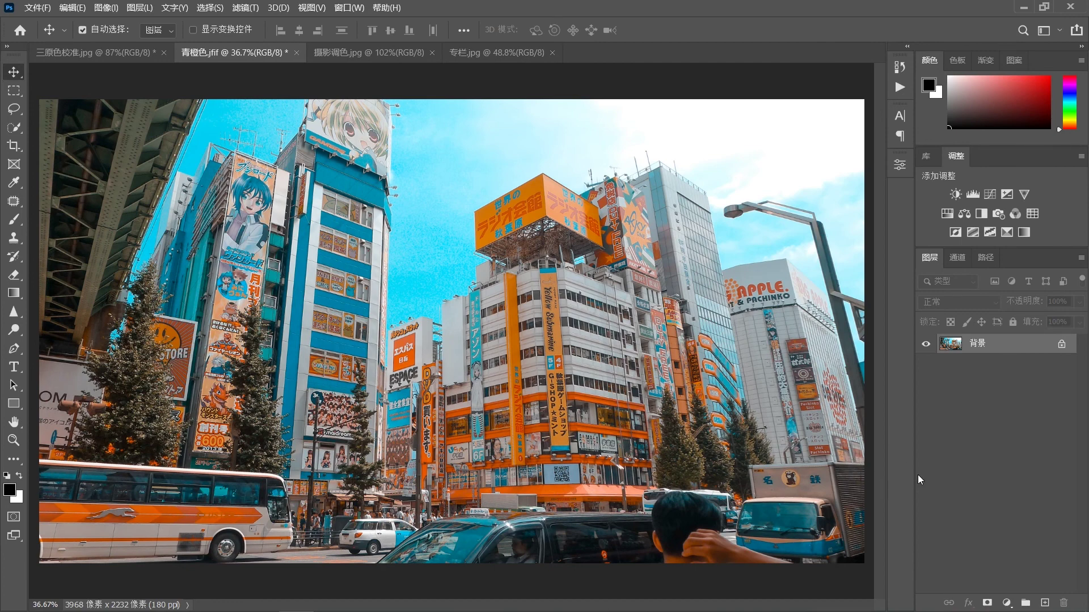
pyautogui.hotkey('ctrl', 'z')
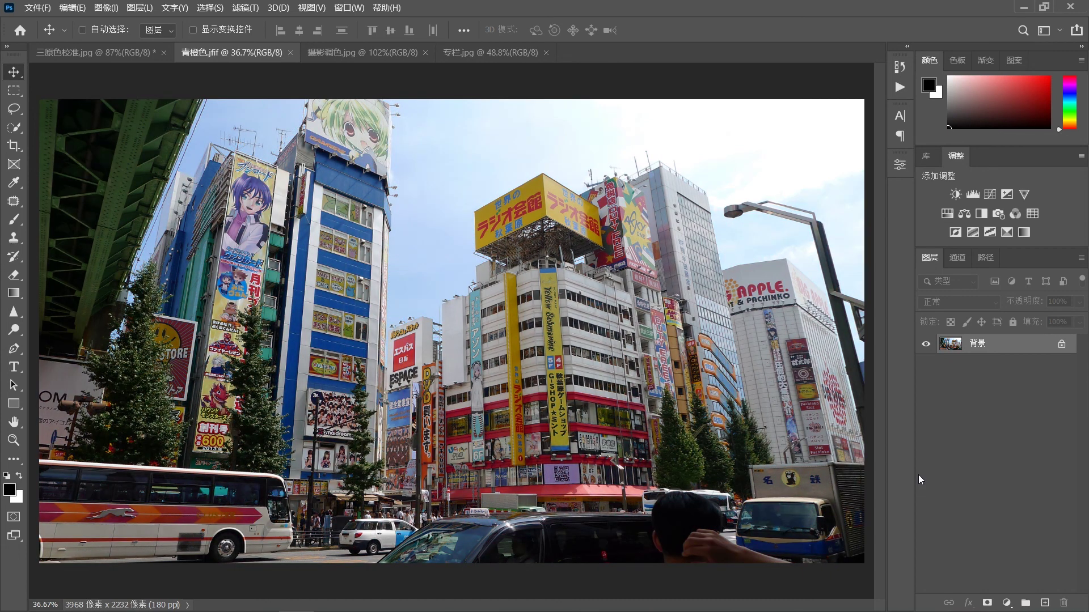
pyautogui.hotkey('ctrl', 'shift', 'z')
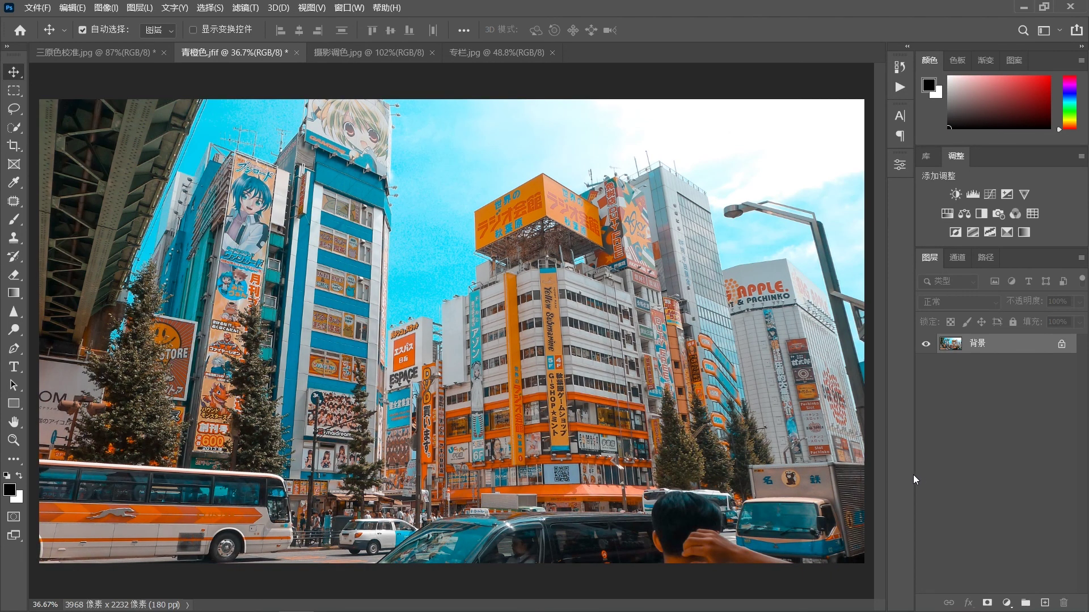